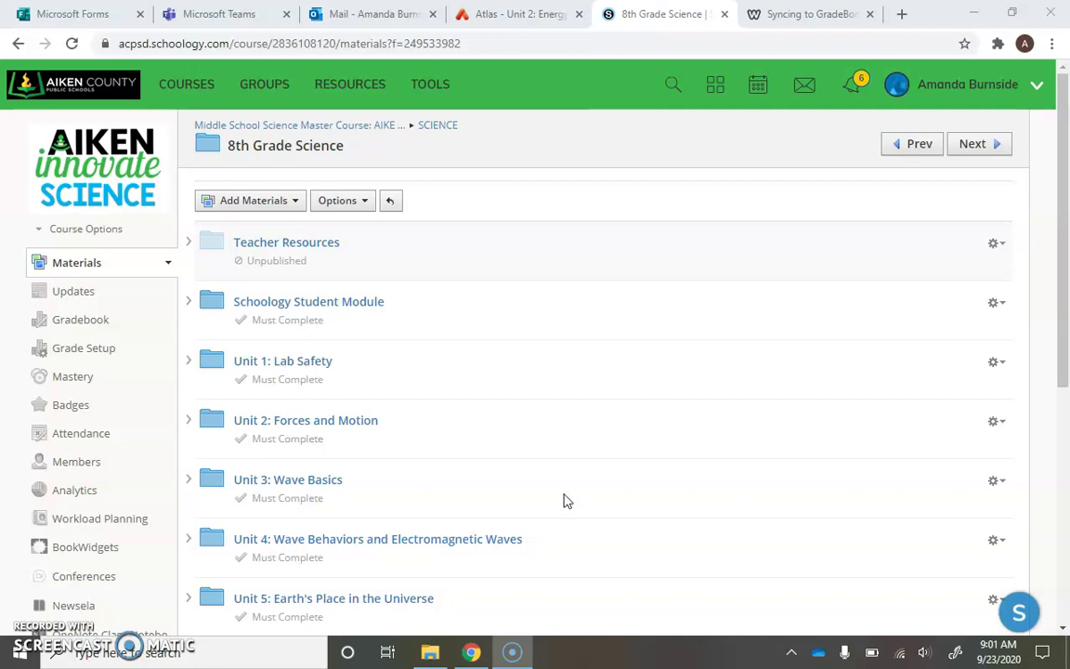
left_click_drag(567, 501, 430, 356)
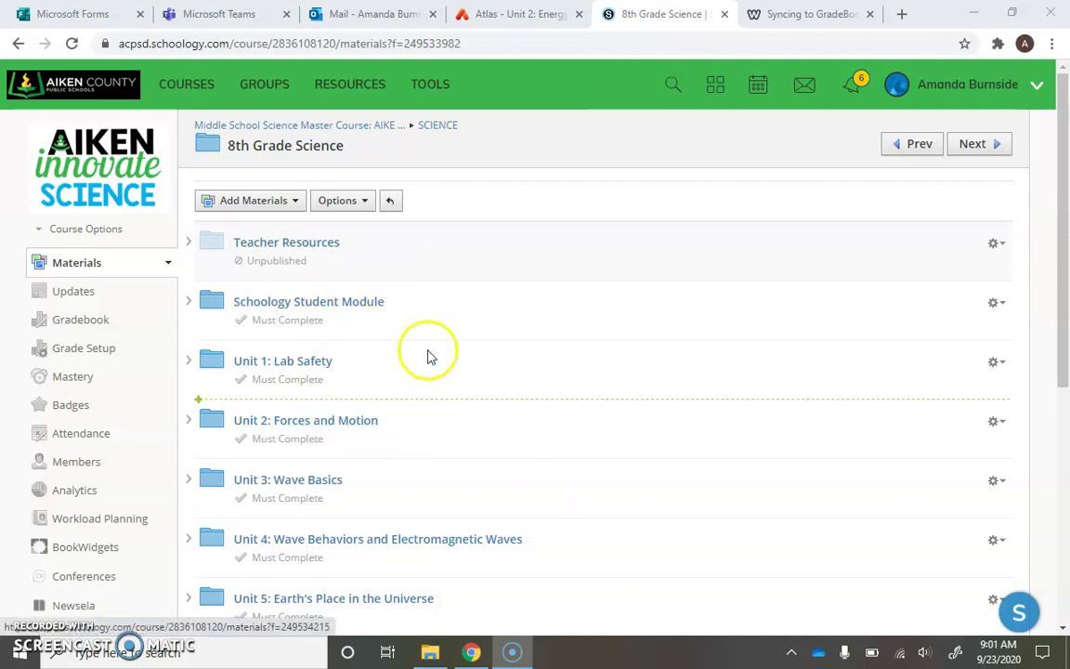
left_click(259, 327)
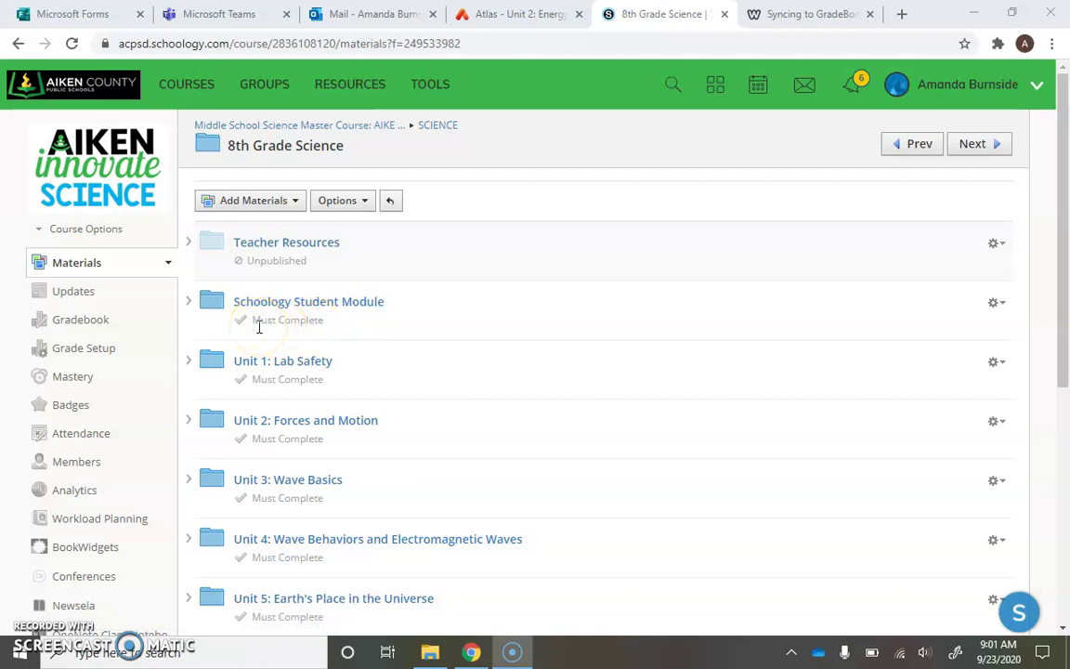
Open the course gradebook and bring up Bulk Edit for its assignments.
left_click(88, 327)
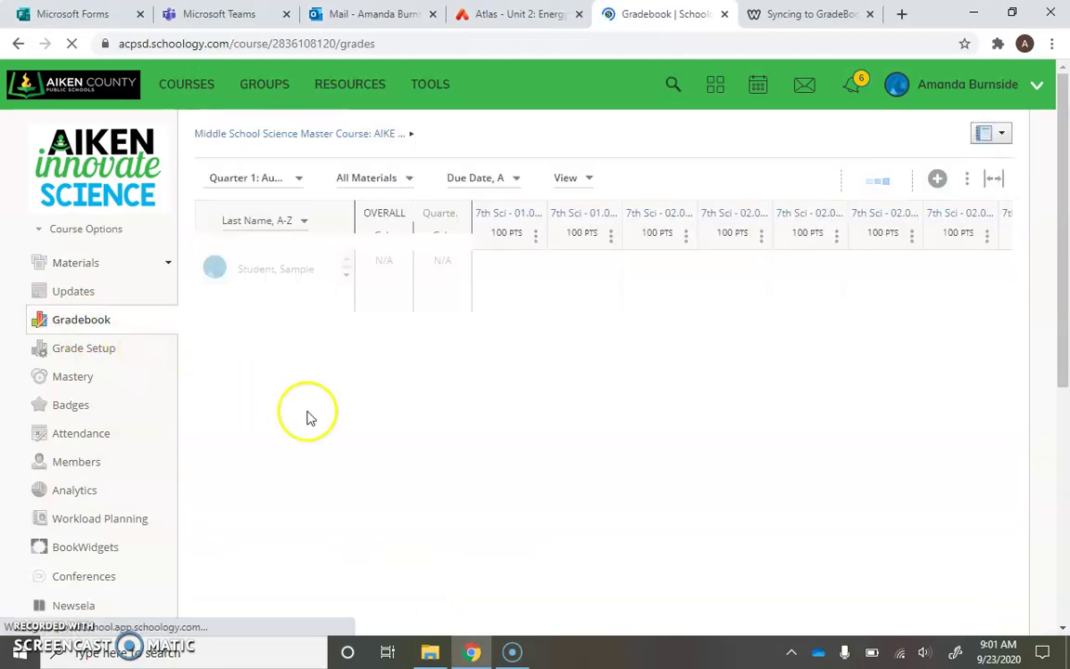
left_click(969, 181)
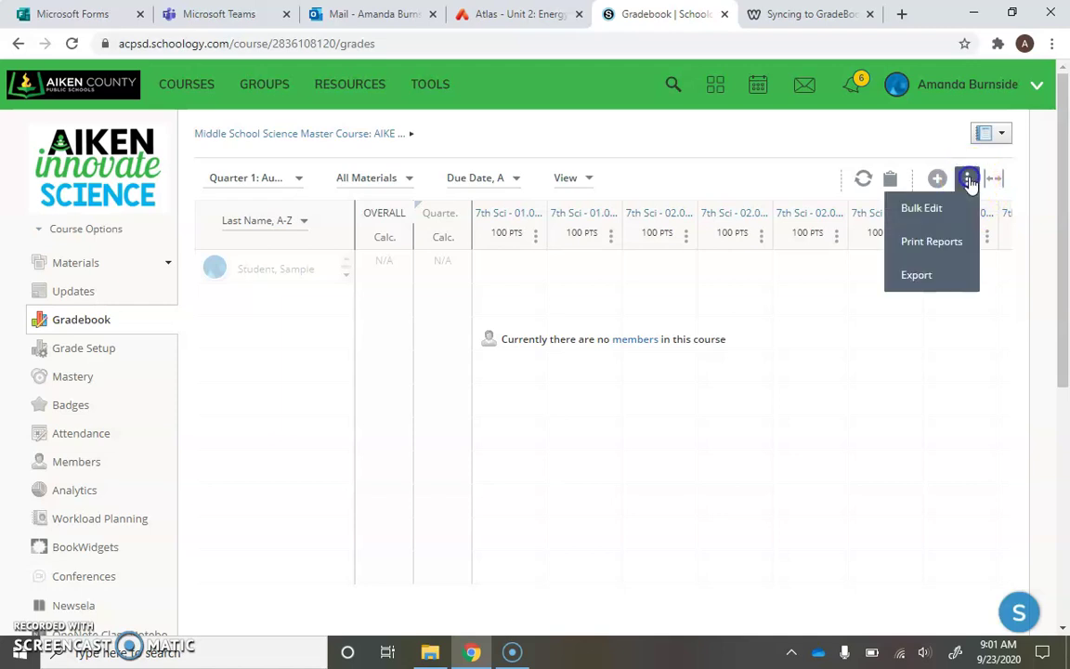
left_click(957, 212)
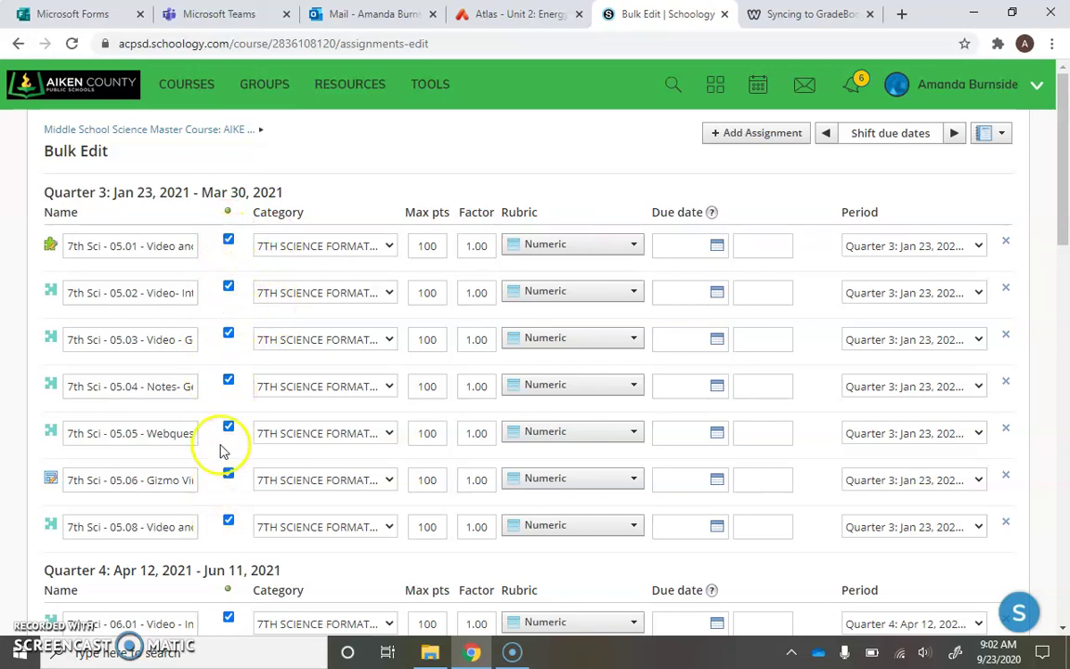
left_click(228, 334)
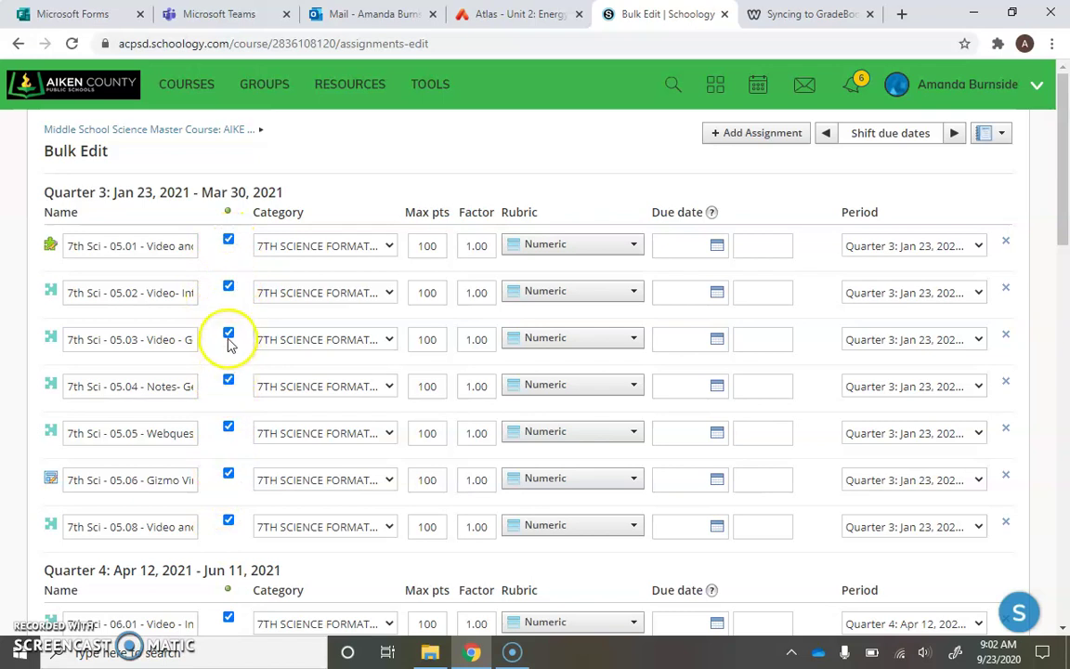
left_click(229, 336)
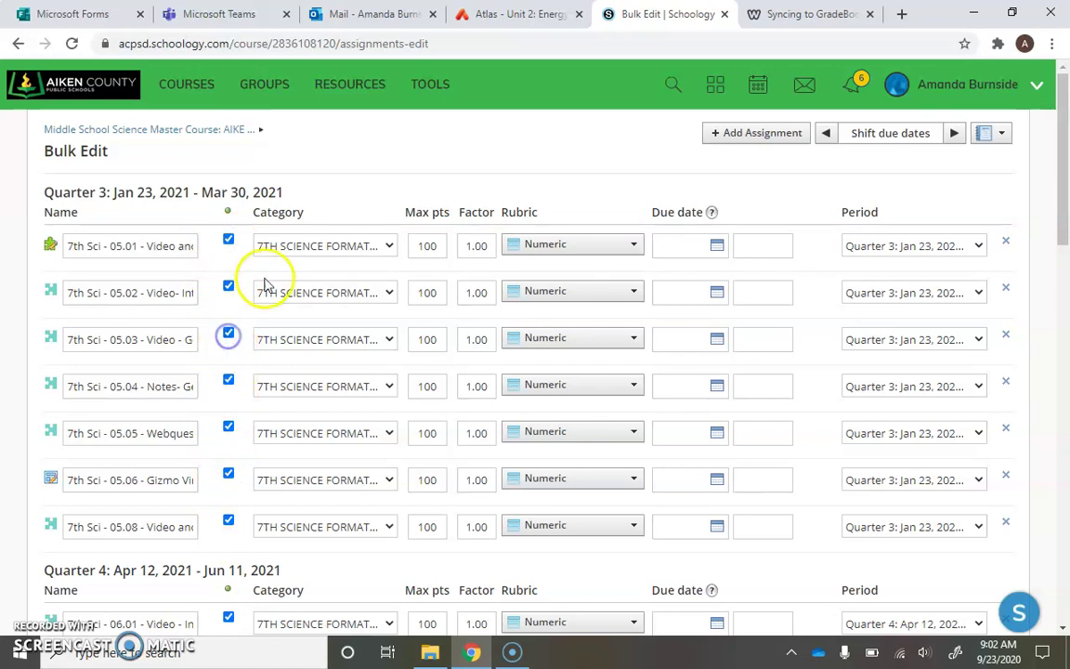
left_click(327, 247)
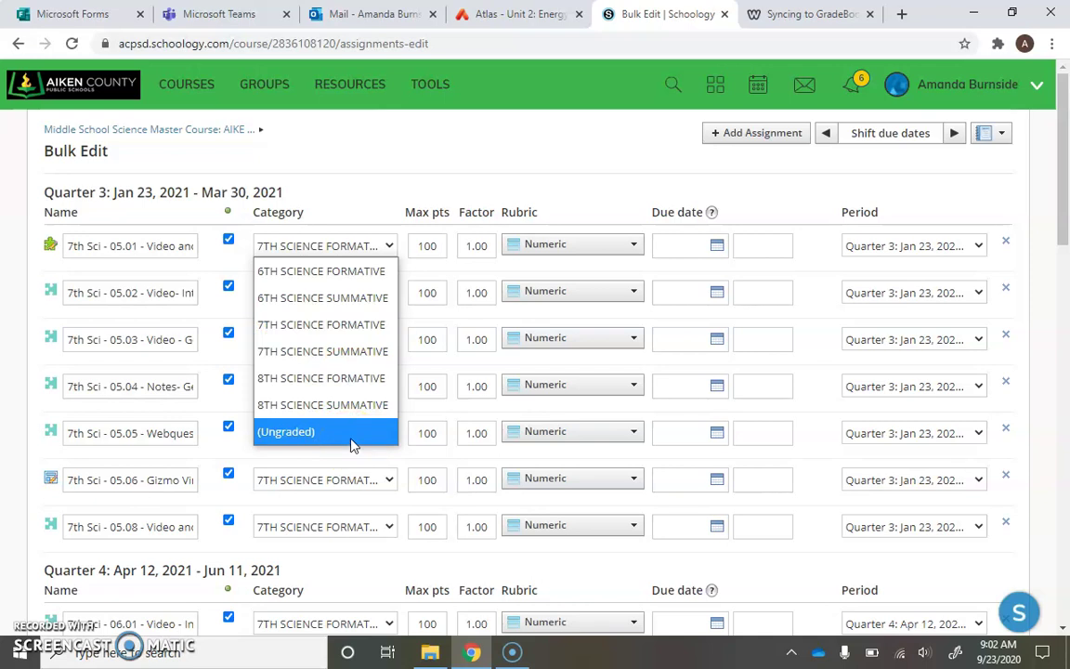
left_click(335, 244)
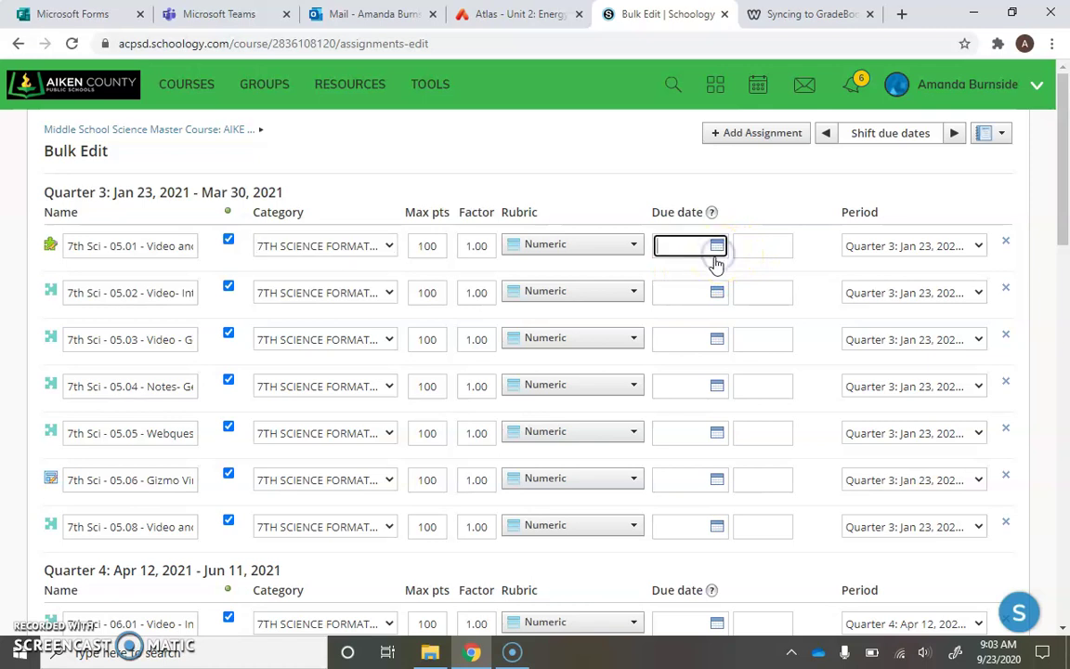
Set assignment 7th Sci - 05.01's due date to 9/23/20 and its grading period to Quarter 1: Aug 31, 2020 - Oct 30, 2020.
left_click(717, 246)
left_click(771, 392)
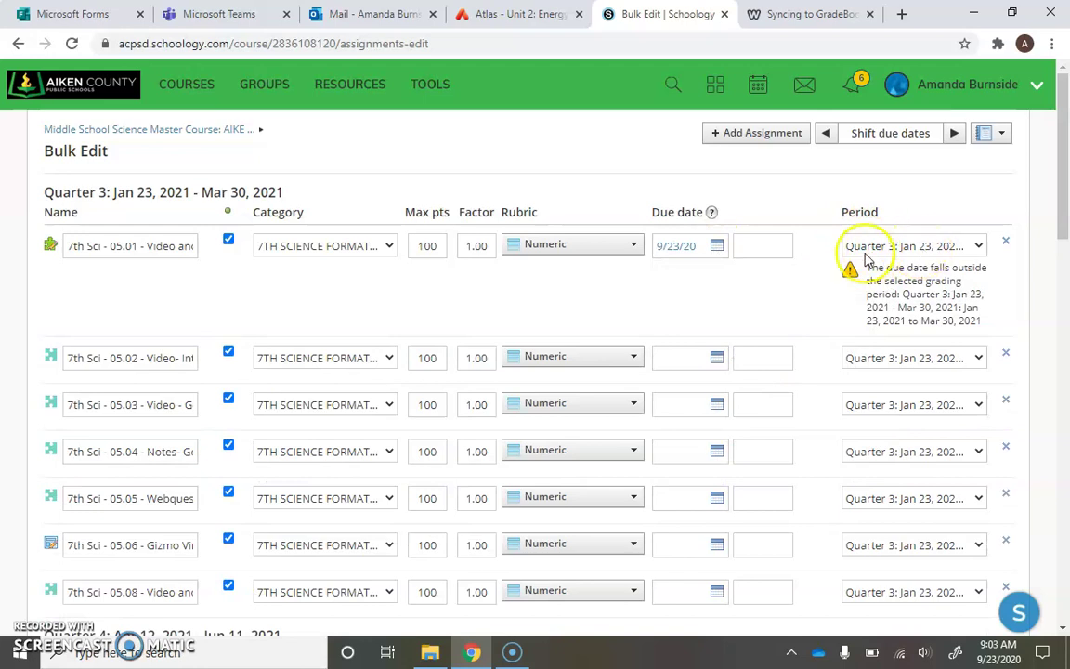
left_click(912, 247)
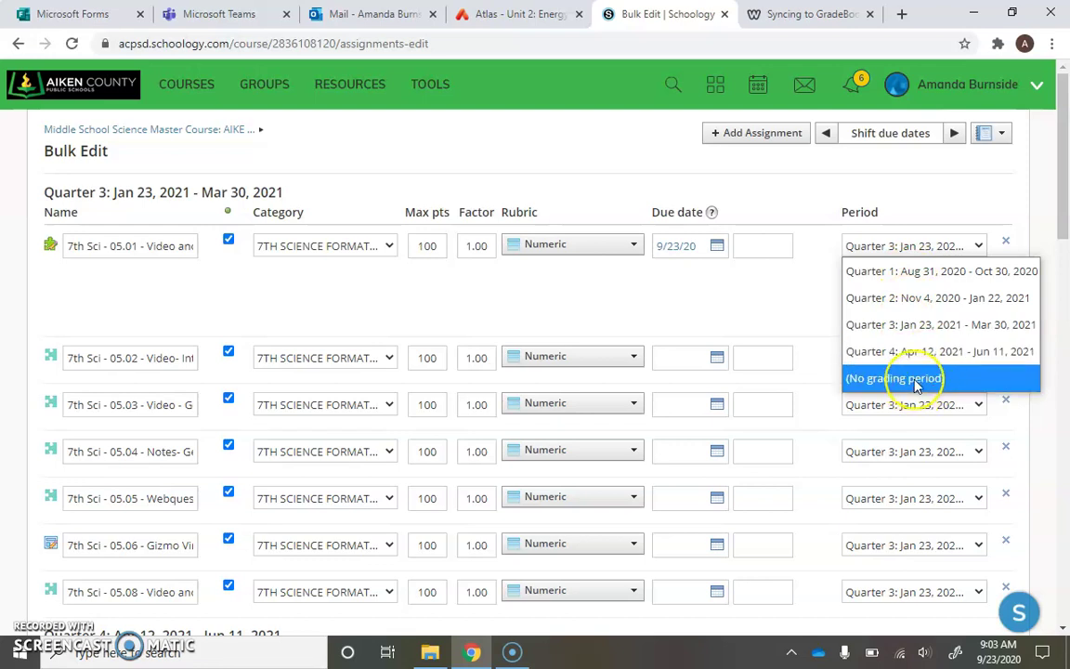
left_click(949, 270)
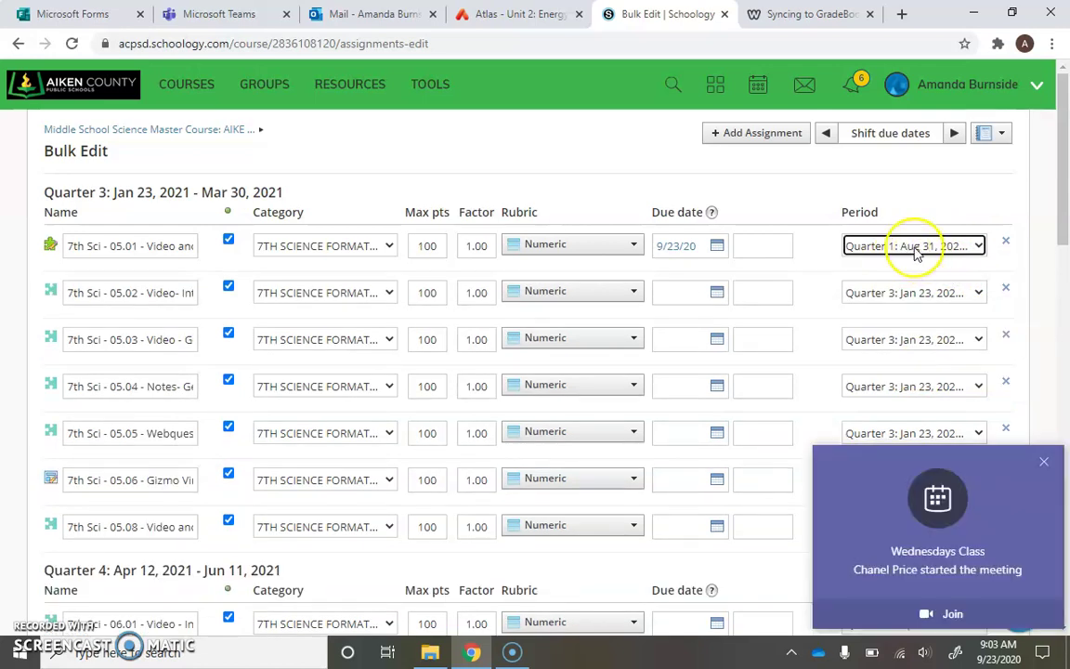
left_click(1043, 462)
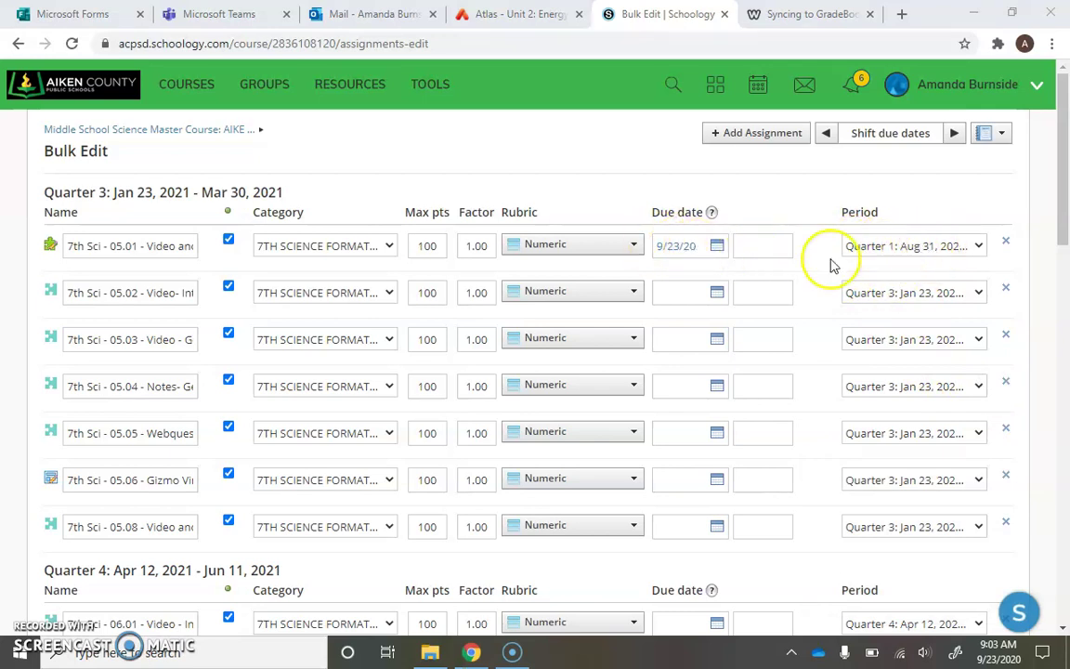
Set the due time of assignment 7th Sci - 05.01 to 11:59PM and save the bulk edit changes.
left_click(741, 247)
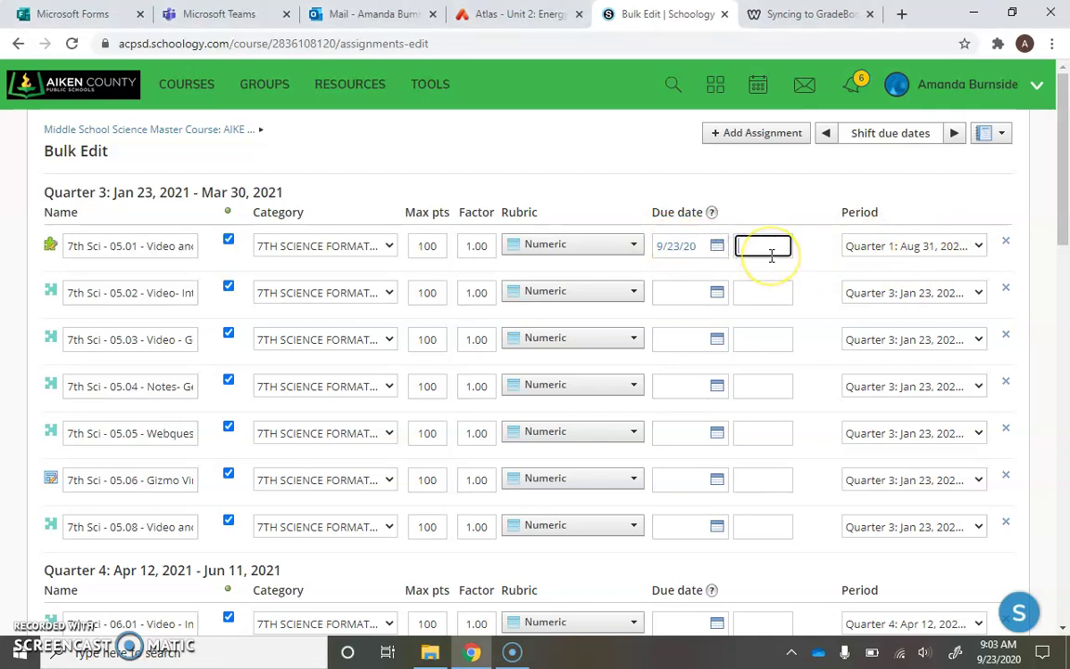
type(":59AM")
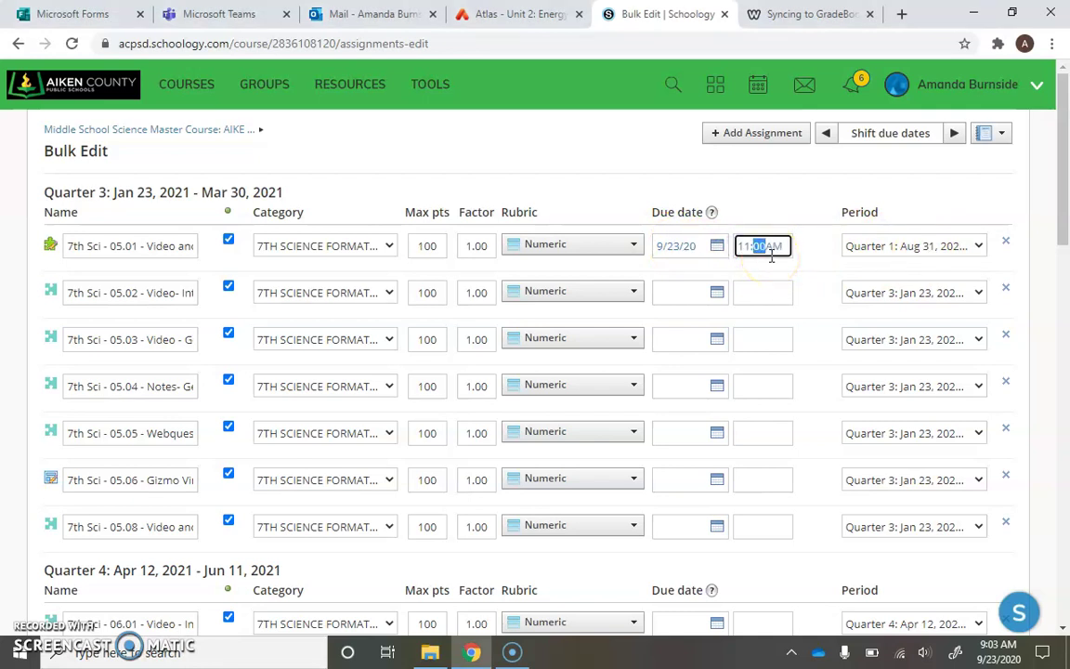
left_click(771, 256)
key("p")
left_click(804, 256)
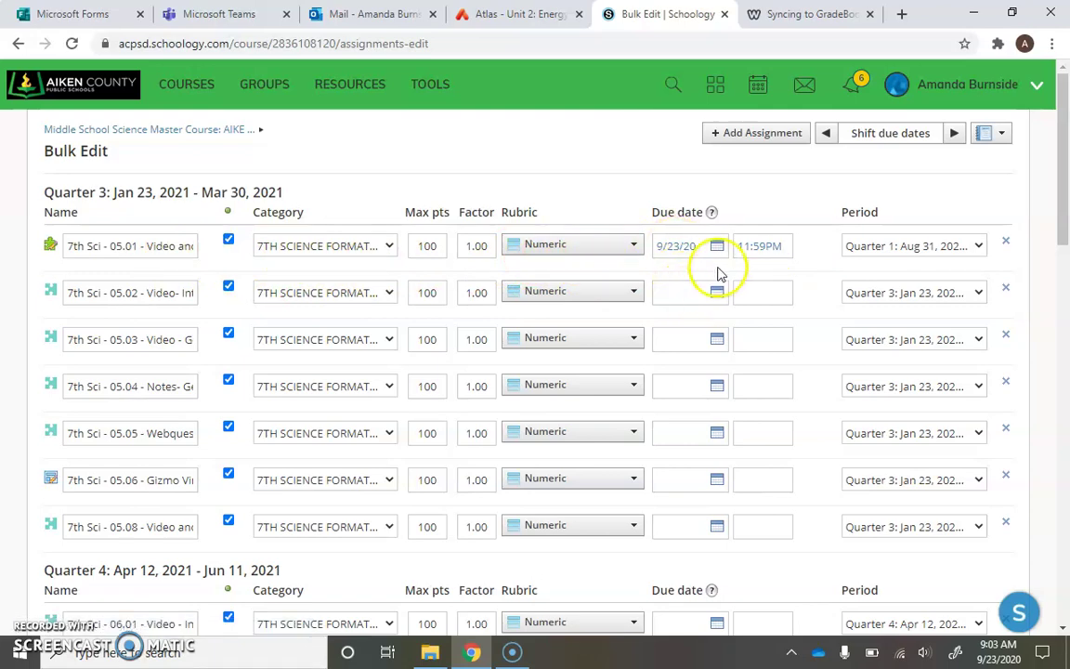
left_click_drag(1065, 168, 1065, 464)
left_click(513, 473)
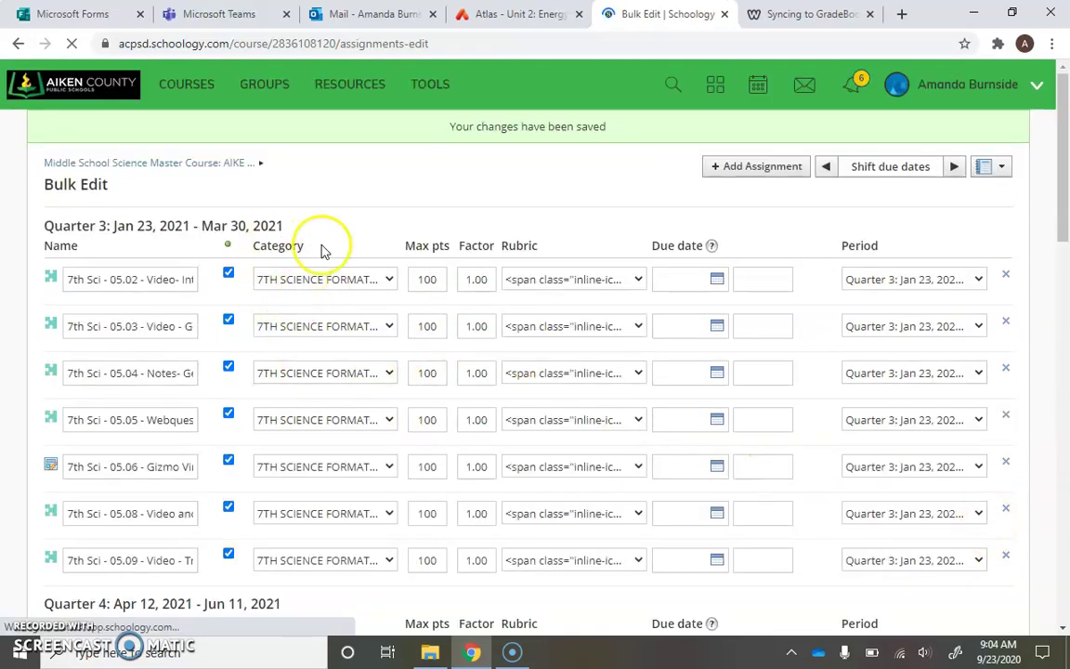
Return to the course materials and open the 7th Grade Science folder inside SCIENCE.
left_click(161, 164)
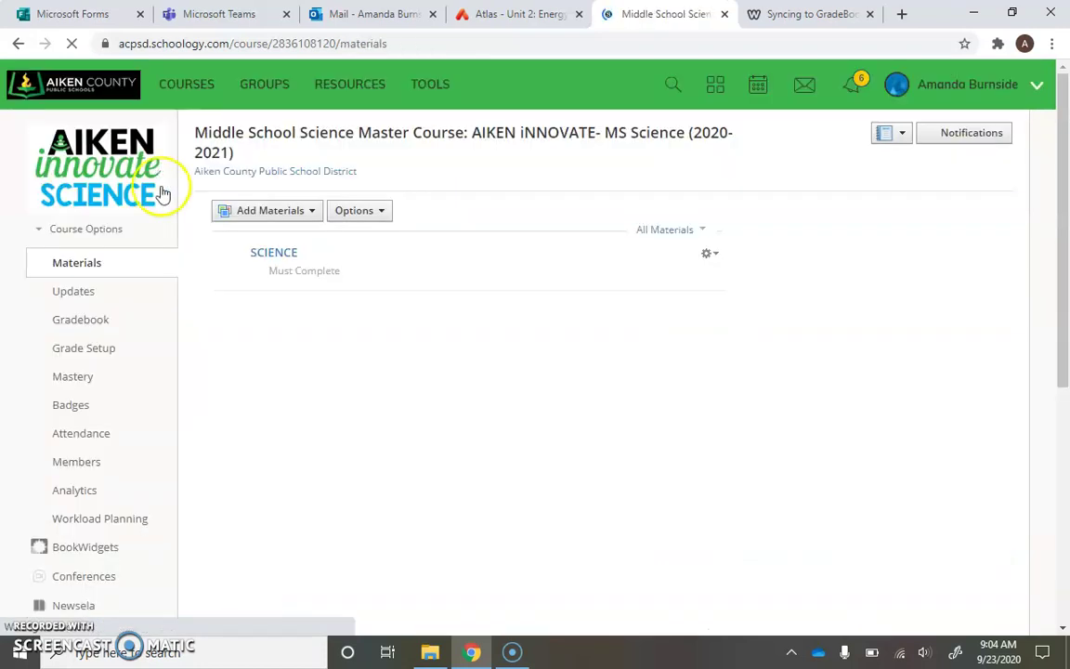
left_click(279, 255)
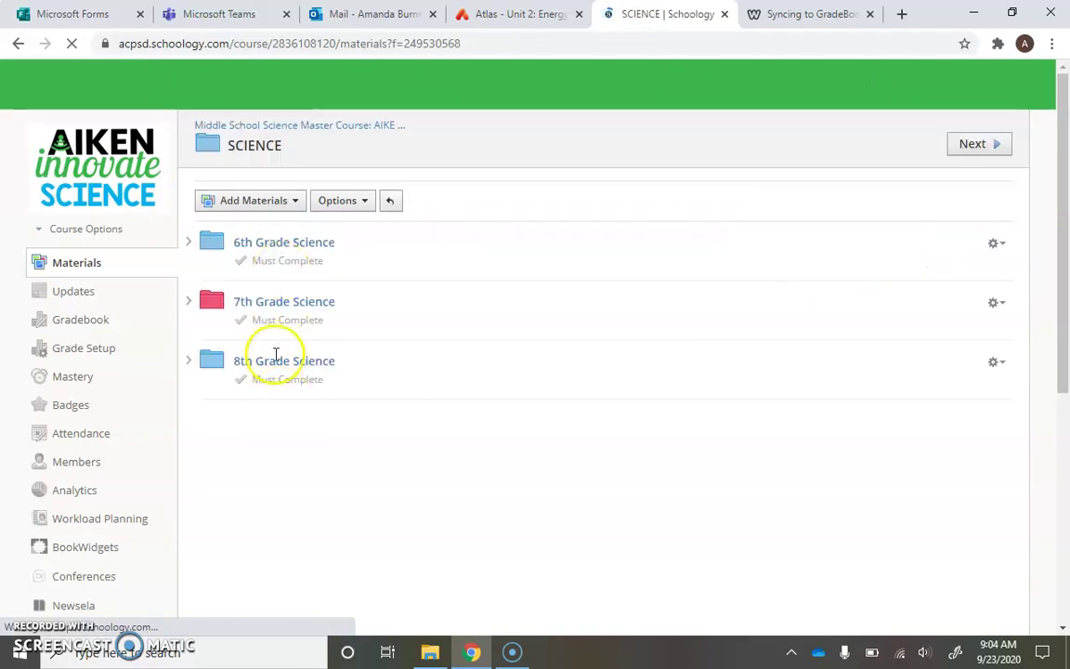
left_click(287, 302)
left_click(307, 301)
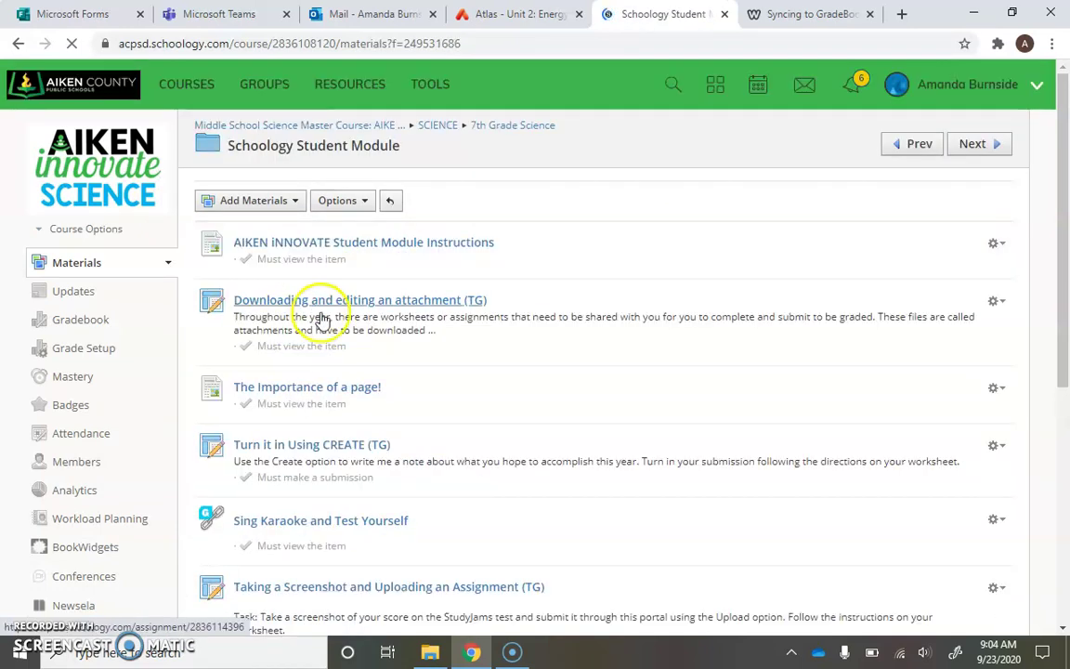
scroll(521, 363, "down", 5)
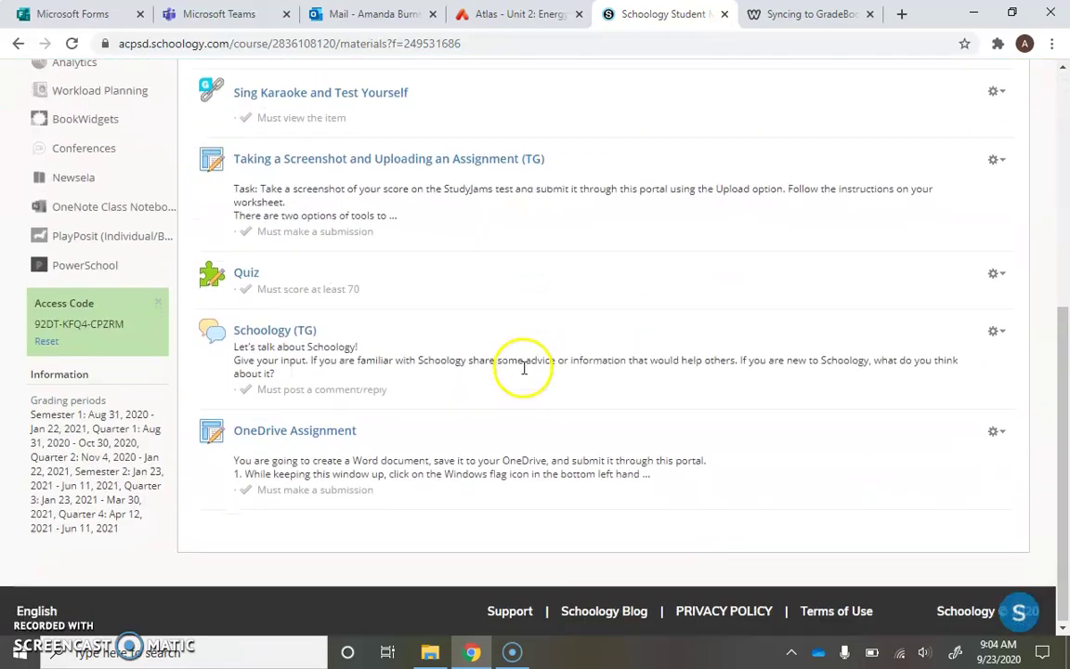
scroll(523, 369, "up", 4)
left_click(397, 110)
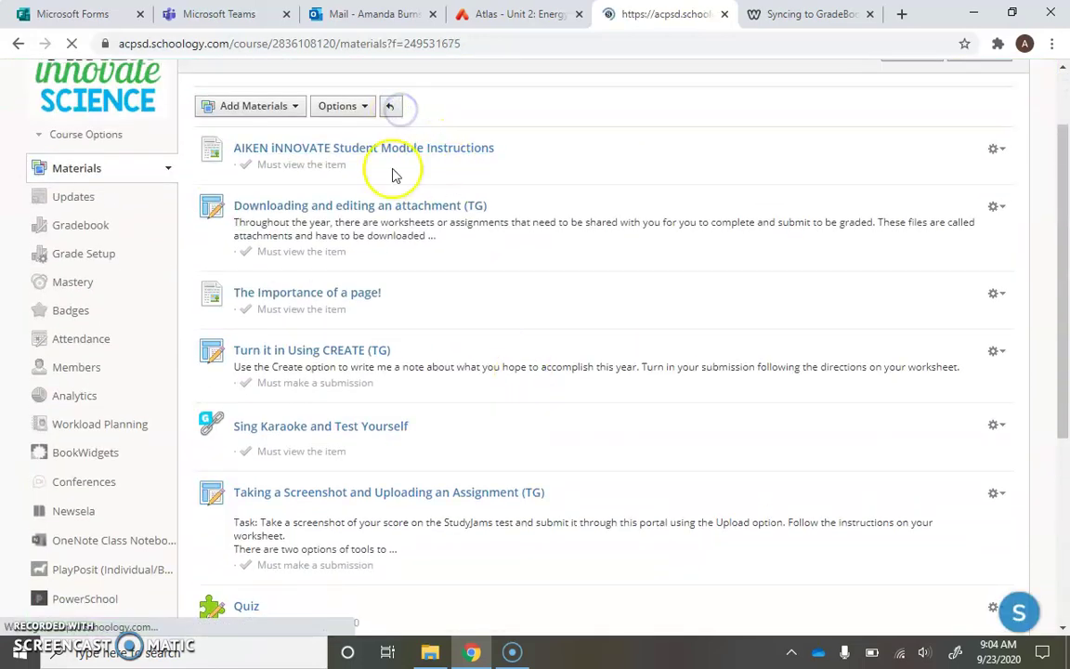
Open the Students: Unit 5 Module - Genetics folder and check the due date shown for assignment 7th Sci - 05.01.
left_click(353, 360)
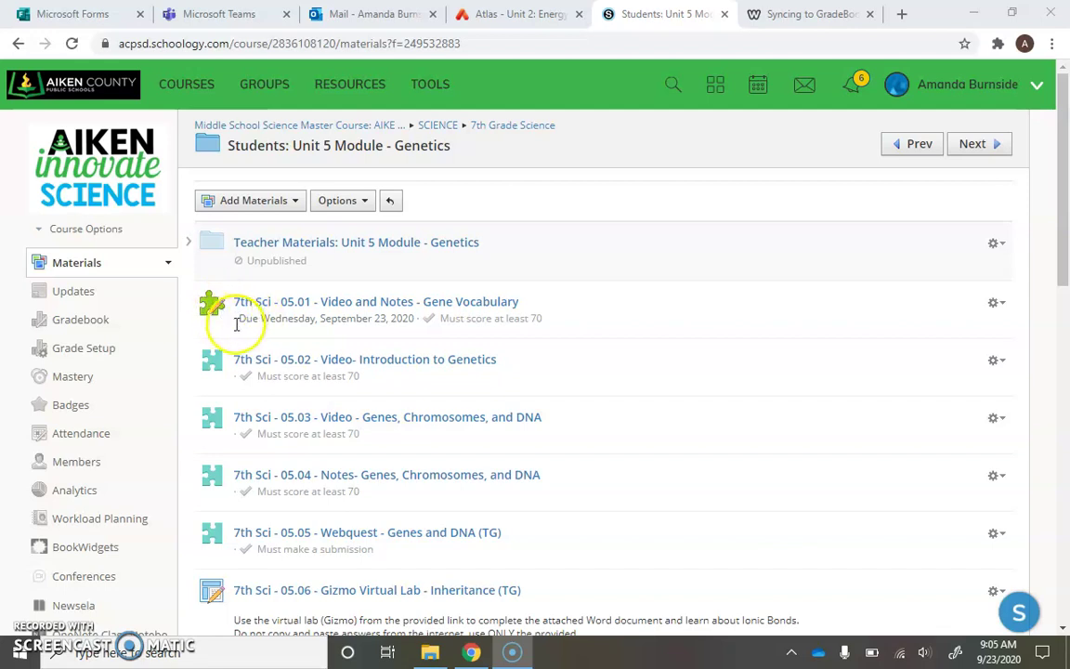
left_click_drag(242, 320, 398, 321)
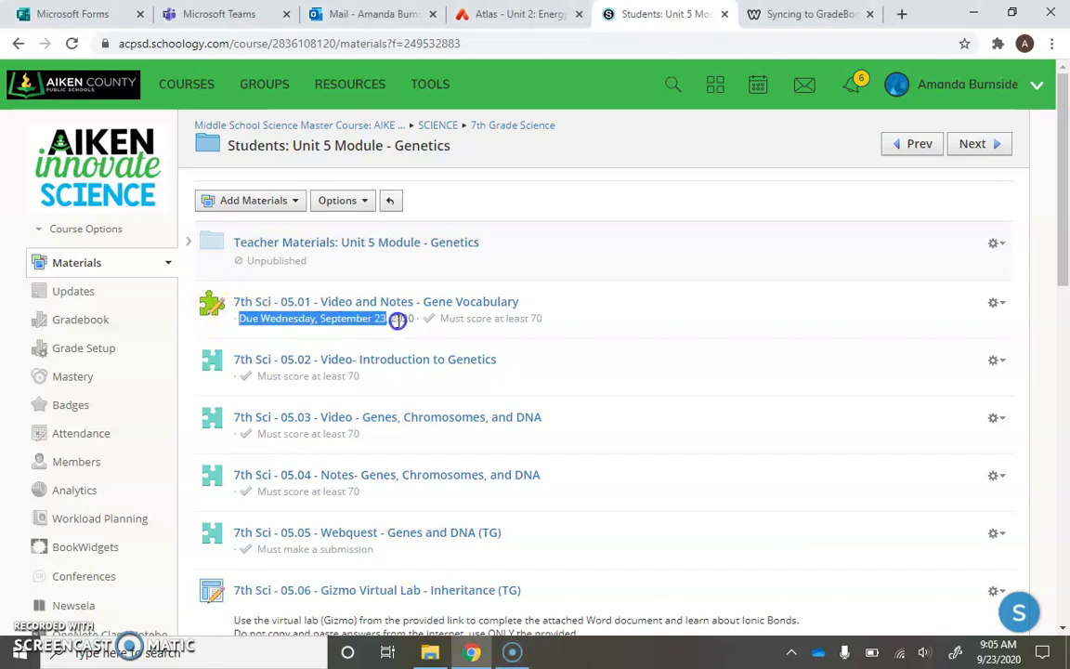
left_click(413, 321)
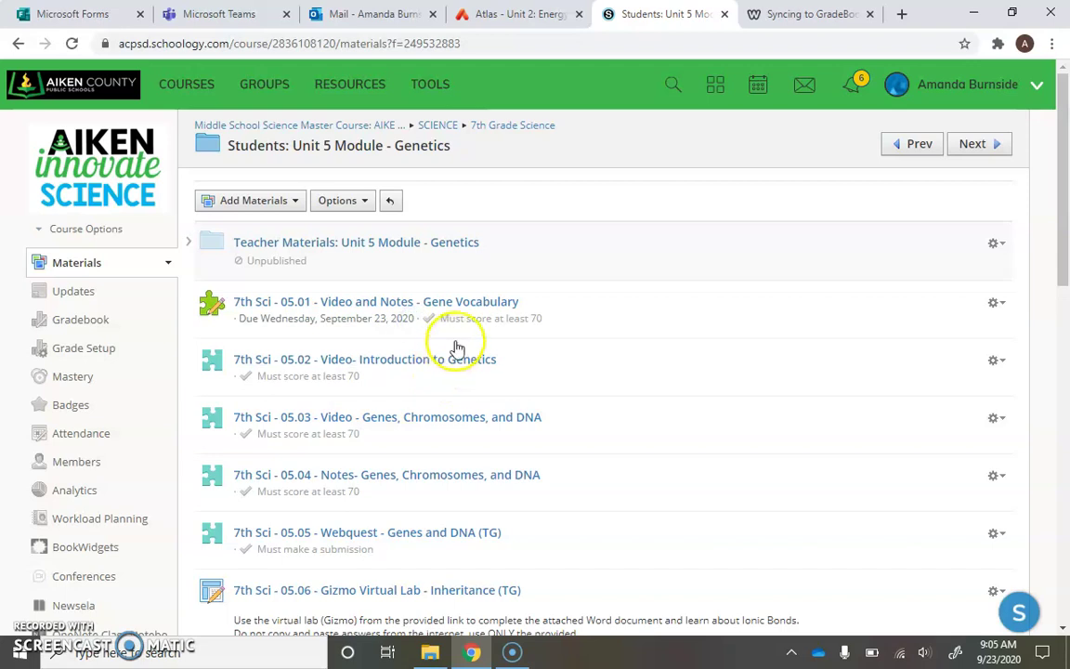